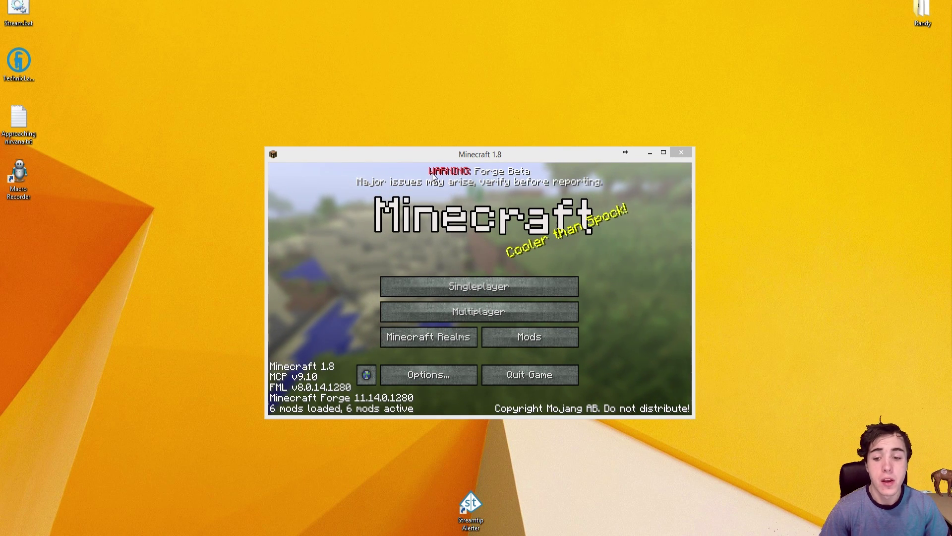
# Open the game's mod list and check the entries for CodeChicken Core, Not Enough Items and Lucky Block.
pyautogui.click(512, 340)
pyautogui.click(501, 342)
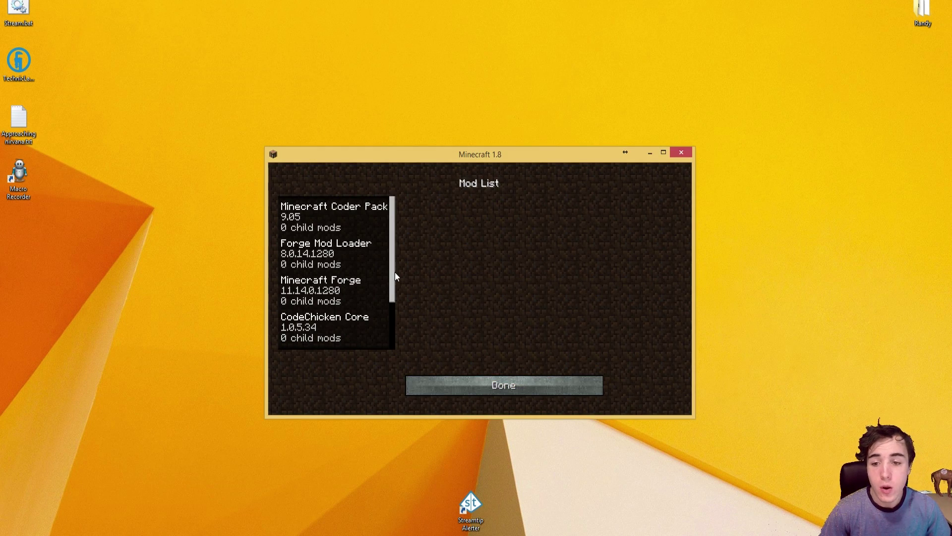
pyautogui.scroll(-2, 348, 252)
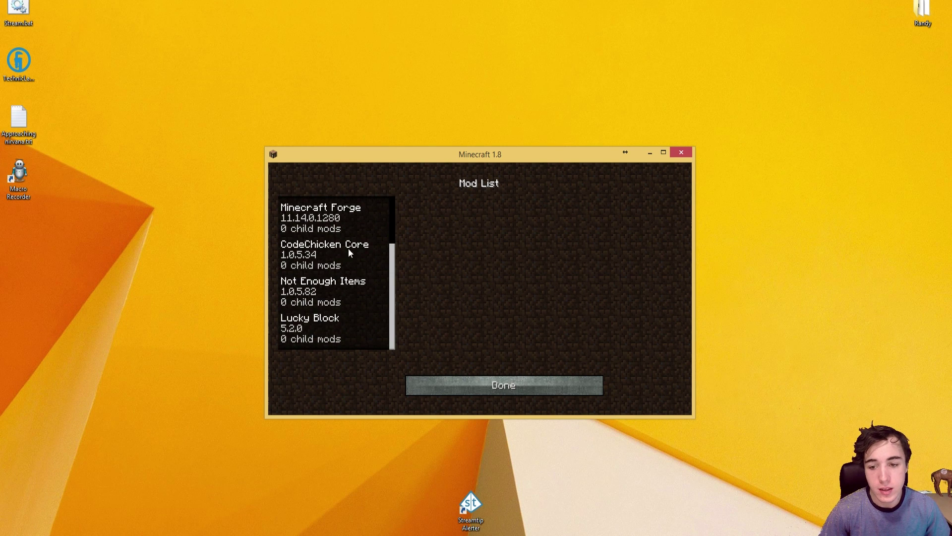
pyautogui.click(311, 299)
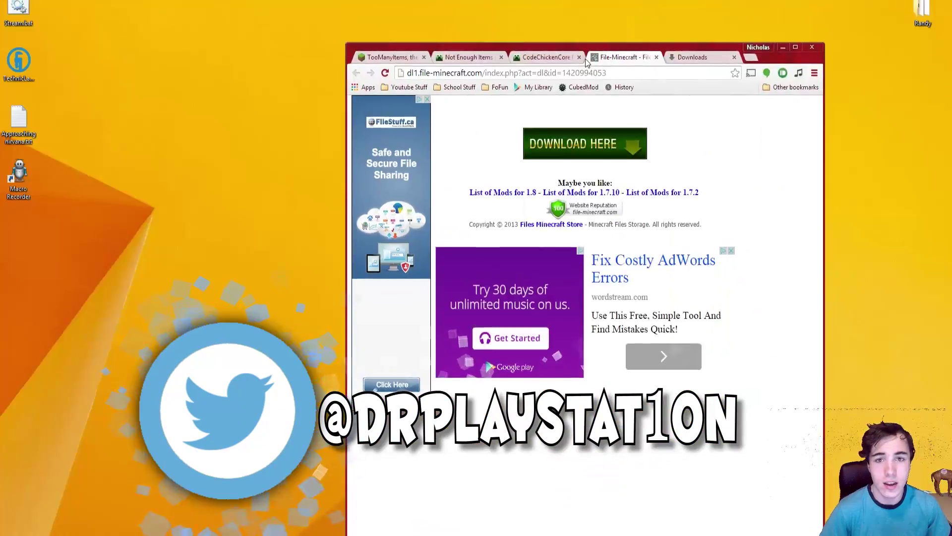
# Switch to the browser and read the 1.8 feature list on the TooManyItems forum page.
pyautogui.moveTo(586, 61); pyautogui.dragTo(564, 56)
pyautogui.click(370, 52)
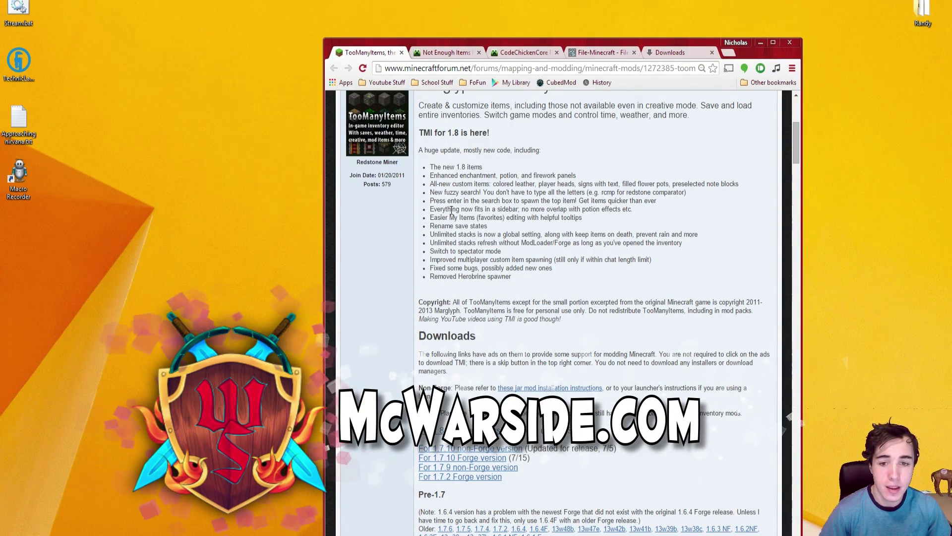
pyautogui.click(548, 187)
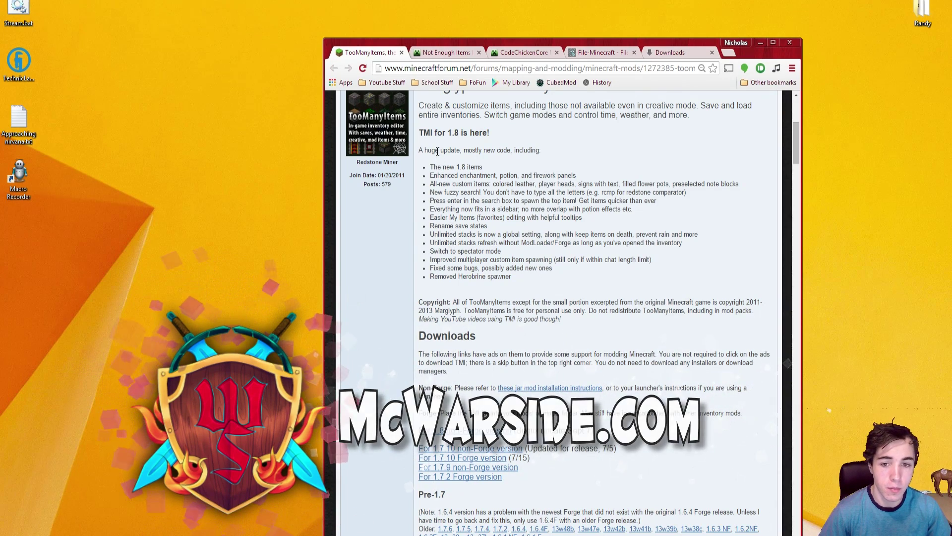
pyautogui.moveTo(430, 174); pyautogui.dragTo(710, 208)
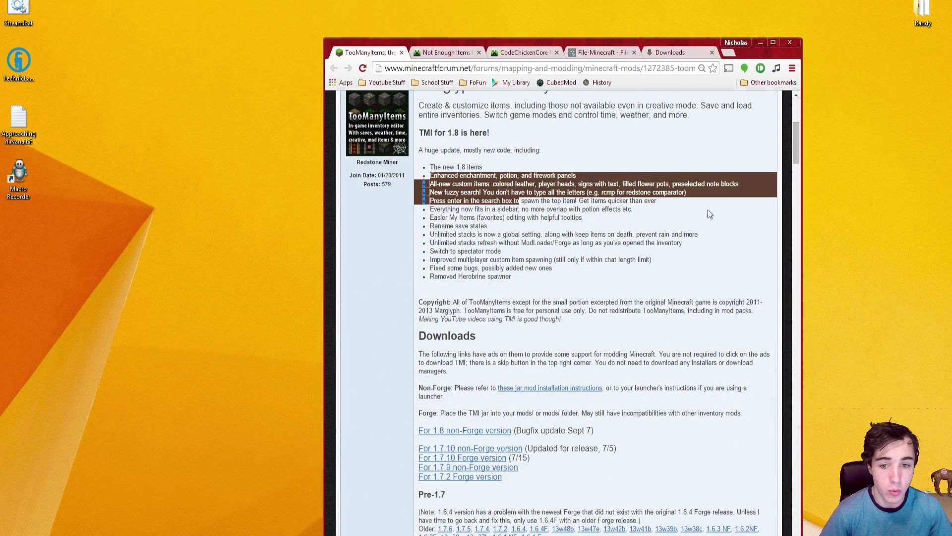
pyautogui.click(548, 185)
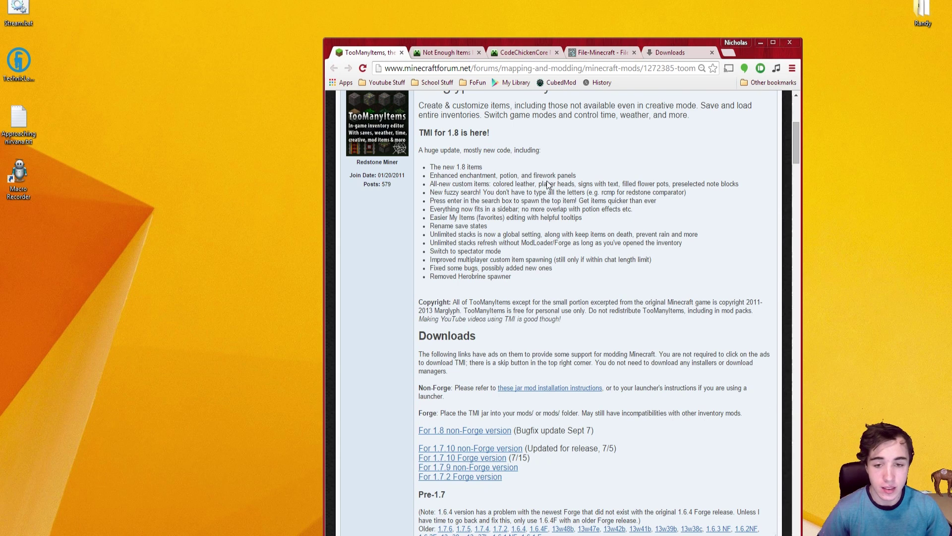
pyautogui.moveTo(441, 231); pyautogui.dragTo(493, 263)
pyautogui.click(493, 267)
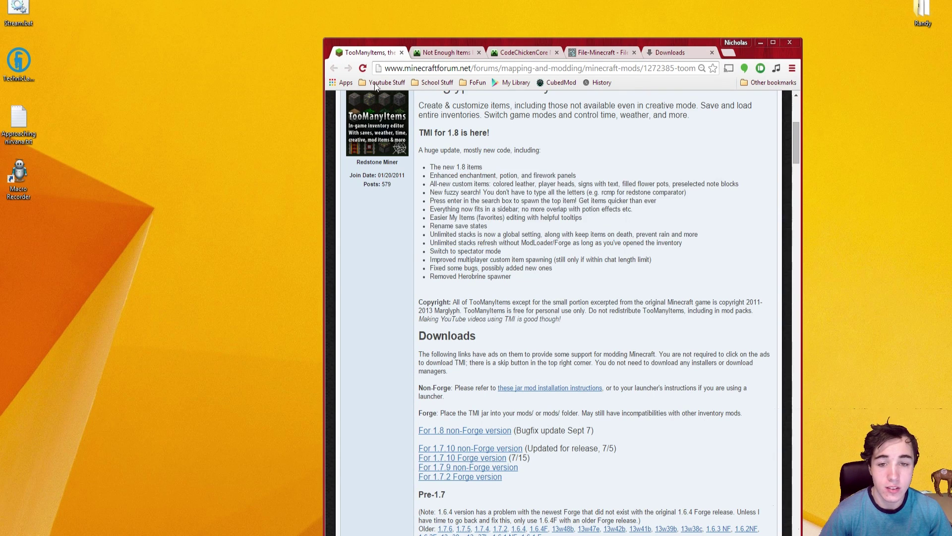
# Compare the Not Enough Items and CodeChickenCore mod pages, ending on the Not Enough Items download links.
pyautogui.click(440, 51)
pyautogui.click(519, 52)
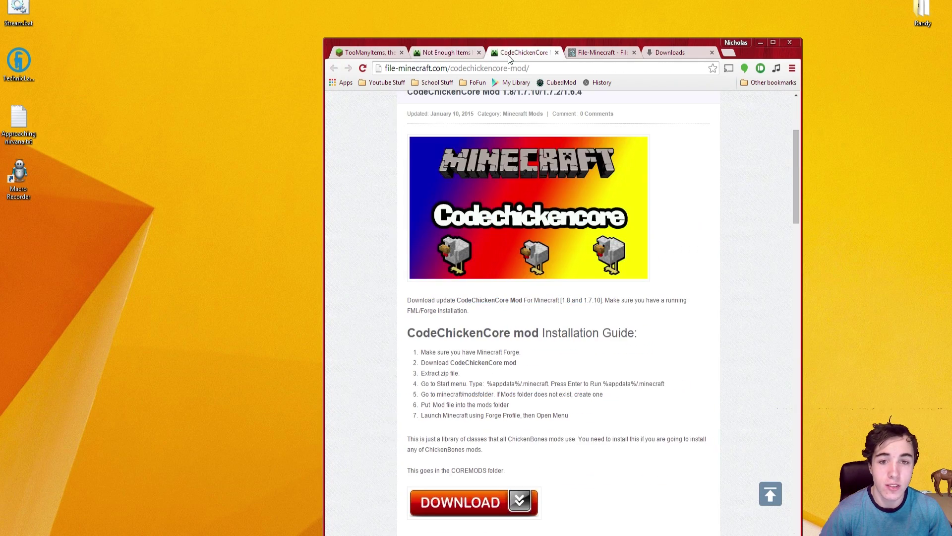
pyautogui.click(444, 52)
pyautogui.click(518, 52)
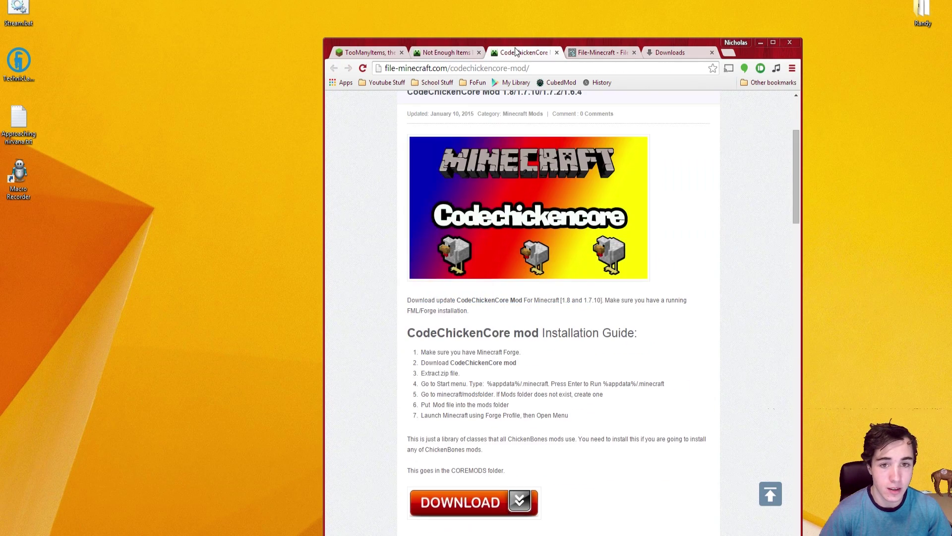
pyautogui.click(449, 54)
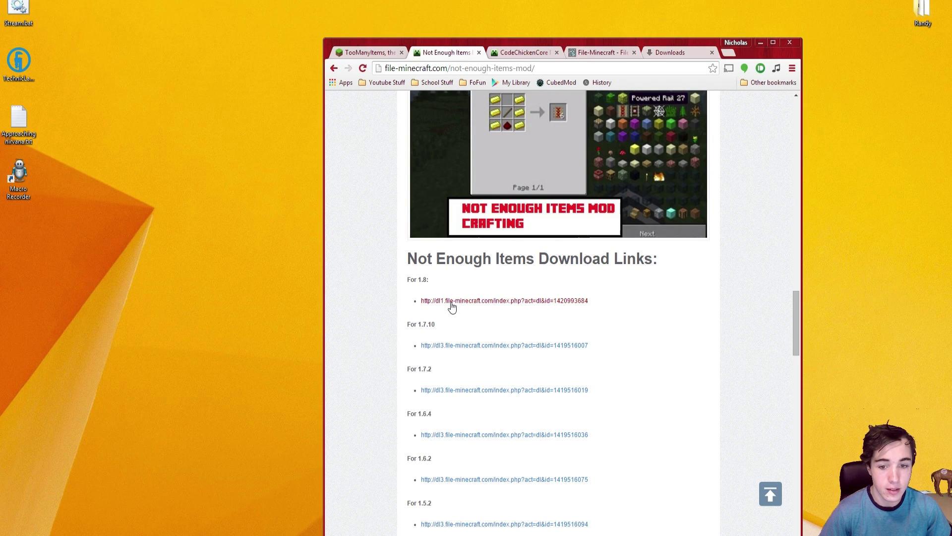
# Look through the CodeChickenCore download links, view the file download page, and minimize the browser.
pyautogui.click(508, 53)
pyautogui.scroll(-5, 498, 341)
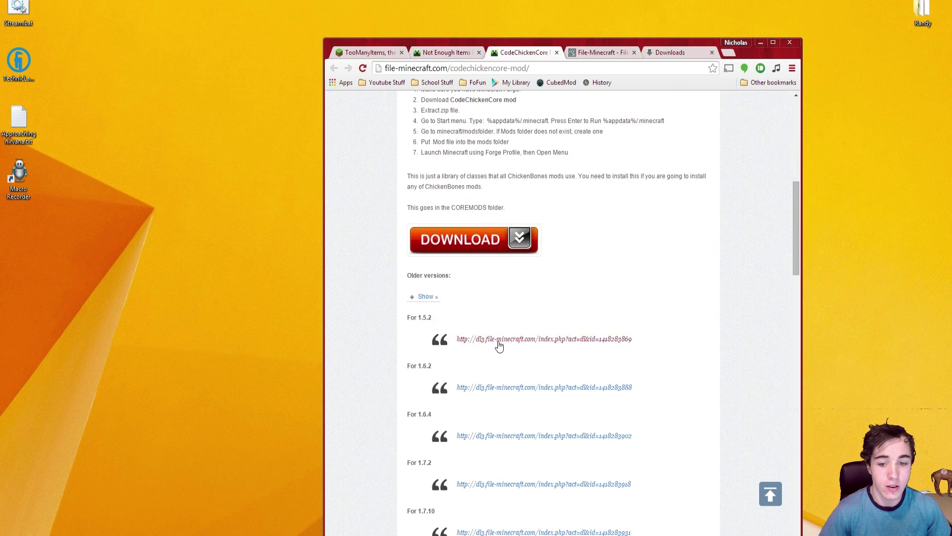
pyautogui.scroll(-4, 498, 346)
pyautogui.click(605, 52)
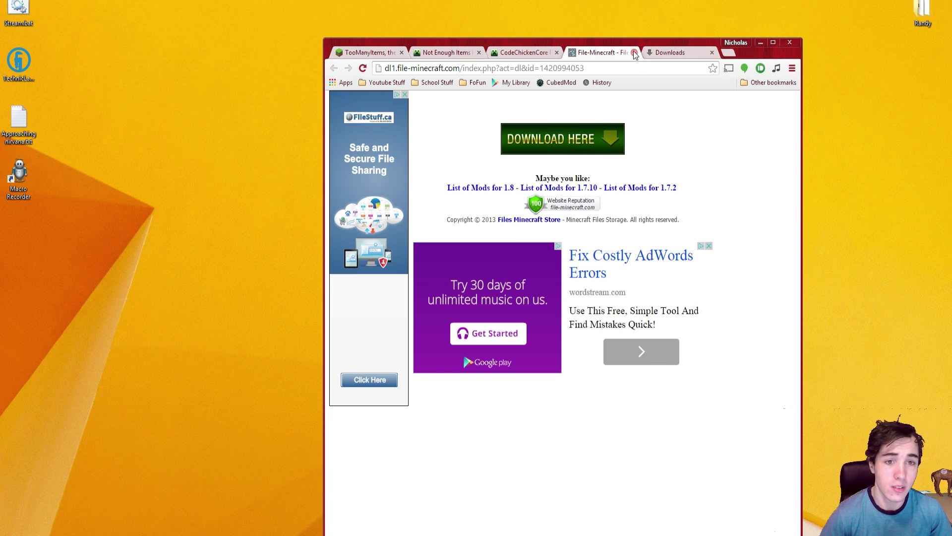
pyautogui.click(760, 42)
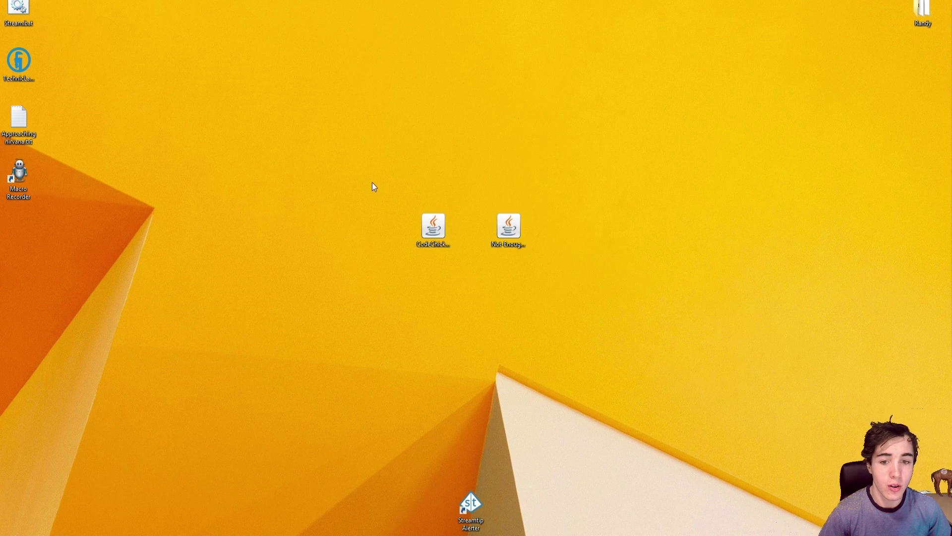
# Close the Technic launcher and open the %appdata% folder through the Windows Run dialog.
pyautogui.moveTo(372, 183); pyautogui.dragTo(609, 343)
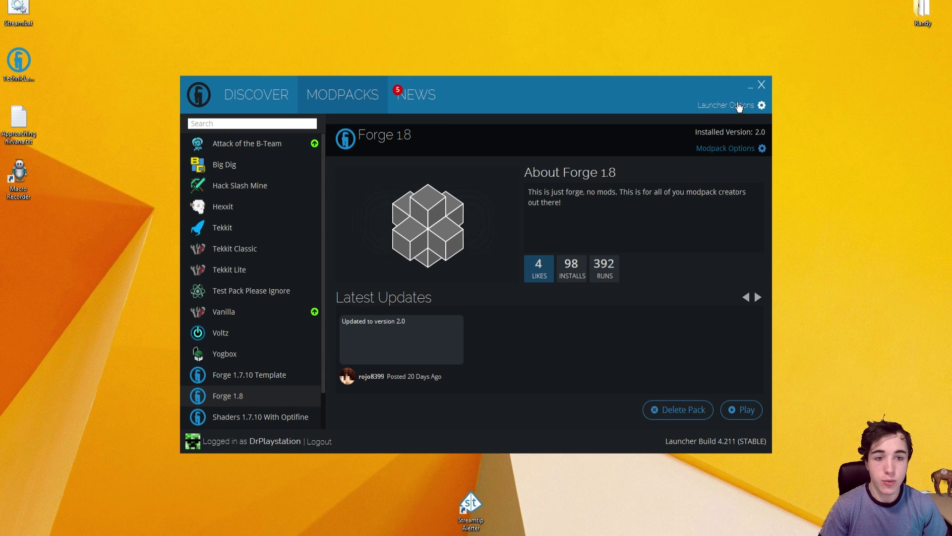
pyautogui.click(761, 85)
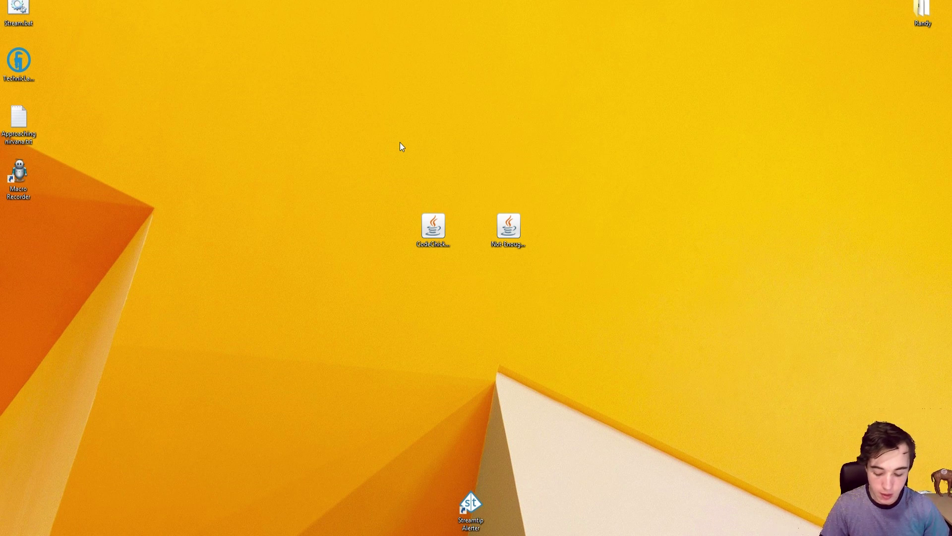
pyautogui.press('super+r')
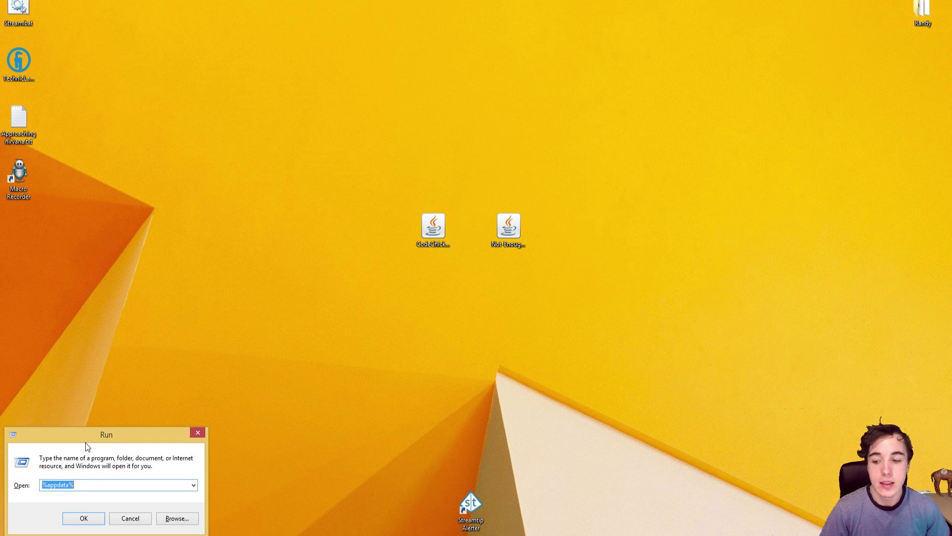
pyautogui.moveTo(86, 443); pyautogui.dragTo(264, 279)
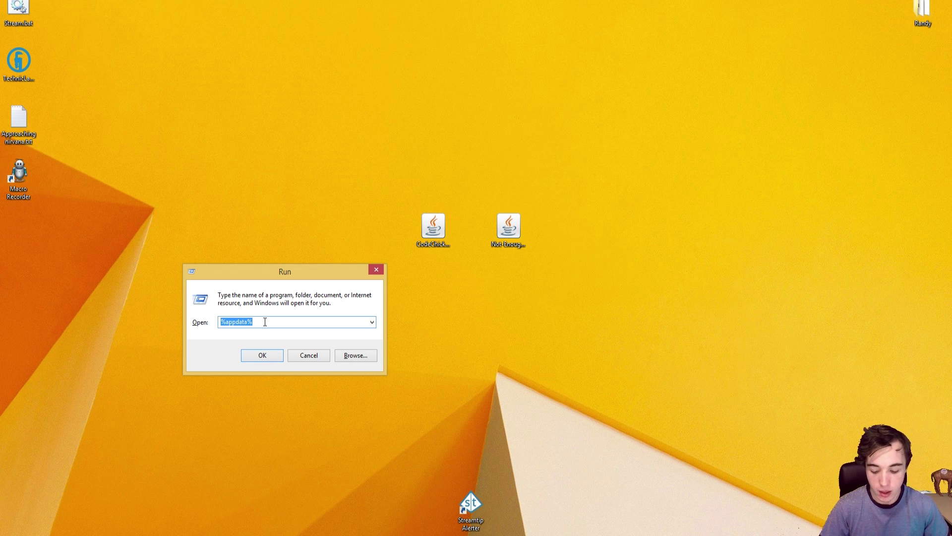
pyautogui.write('%app')
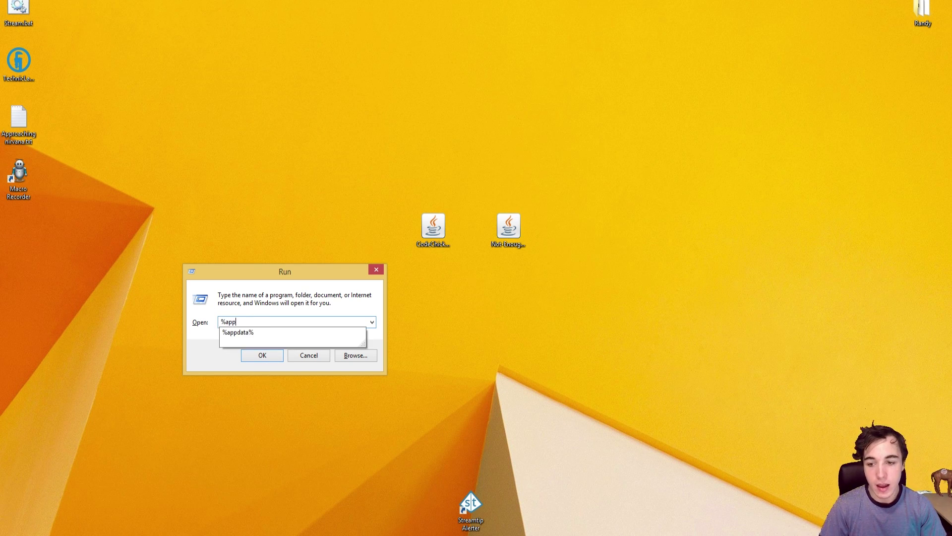
pyautogui.write('sat')
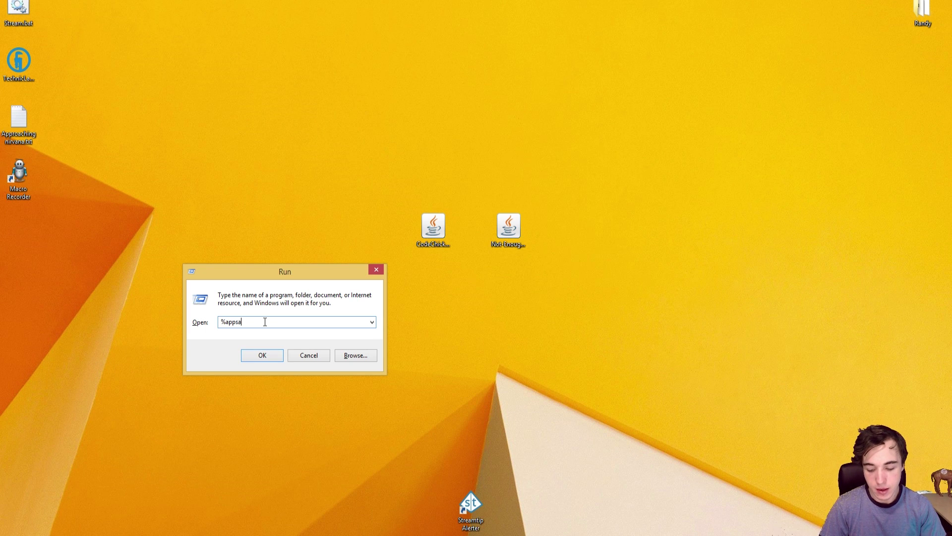
pyautogui.press('BackSpace')
pyautogui.press('BackSpace')
pyautogui.write('data')
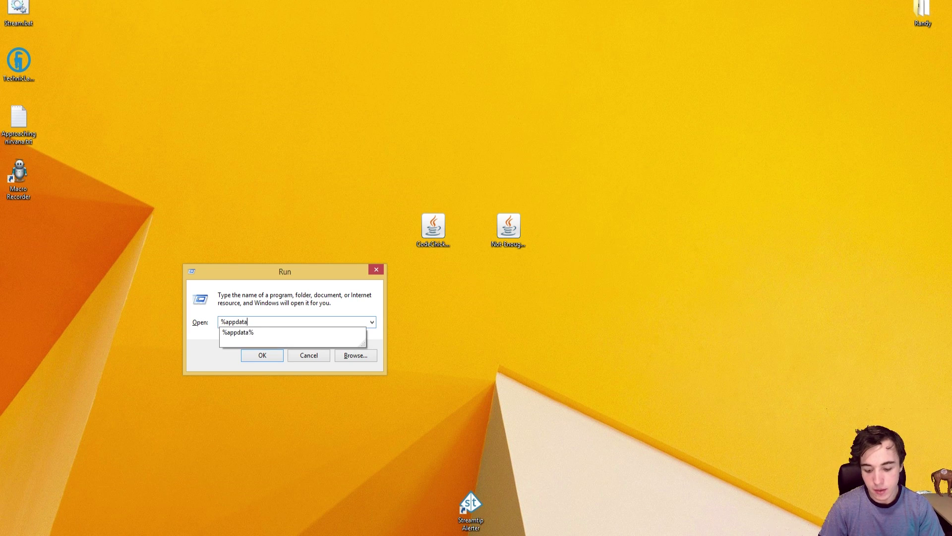
pyautogui.write('%')
pyautogui.press('Return')
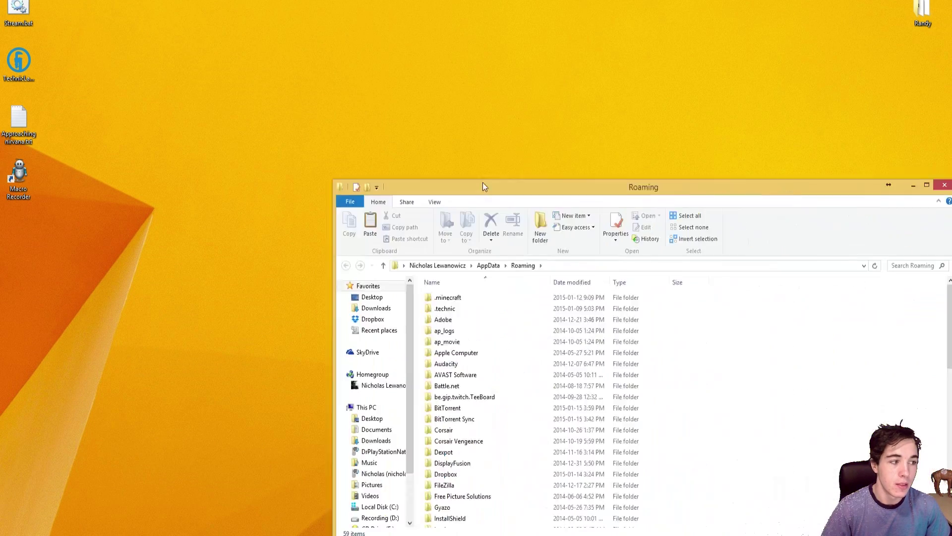
# Open the mods folder of the blank-18-forge modpack inside .technic/modpacks.
pyautogui.moveTo(483, 182); pyautogui.dragTo(378, 99)
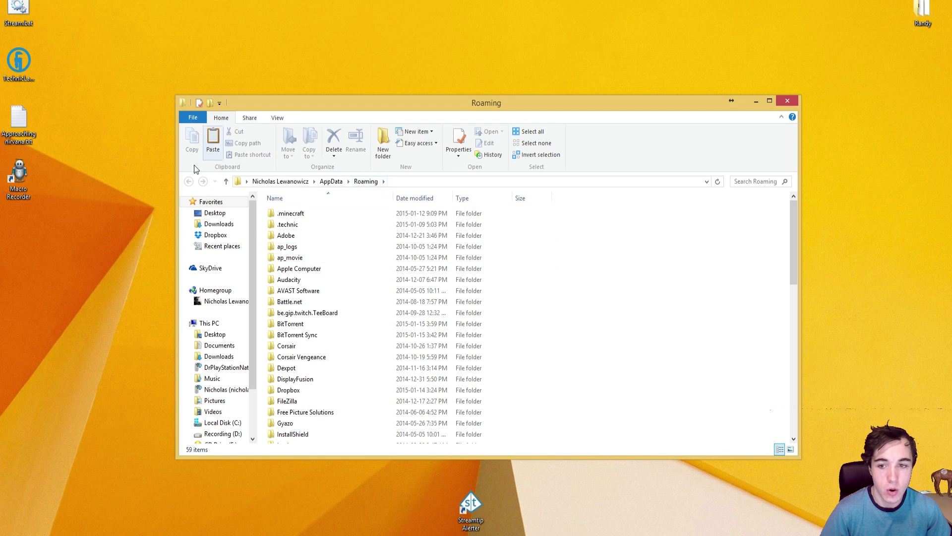
pyautogui.doubleClick(296, 227)
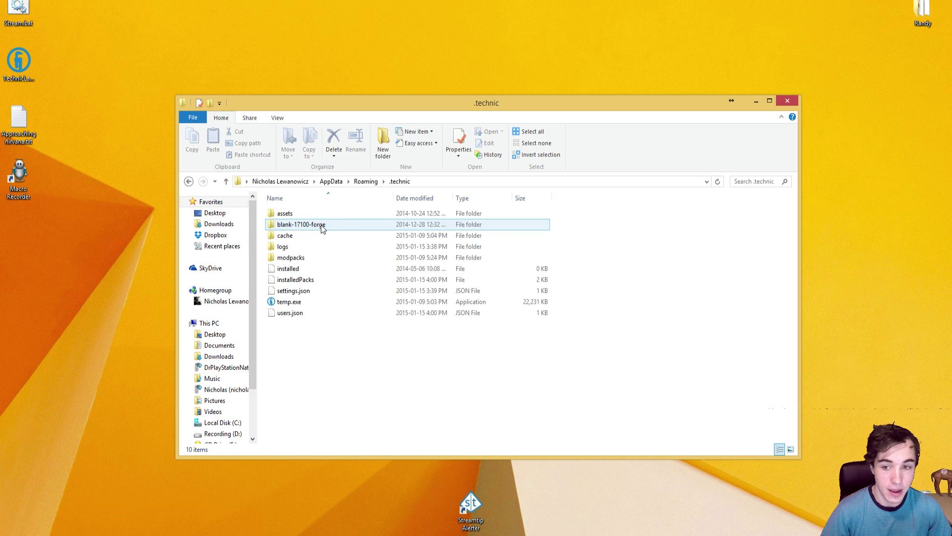
pyautogui.click(366, 181)
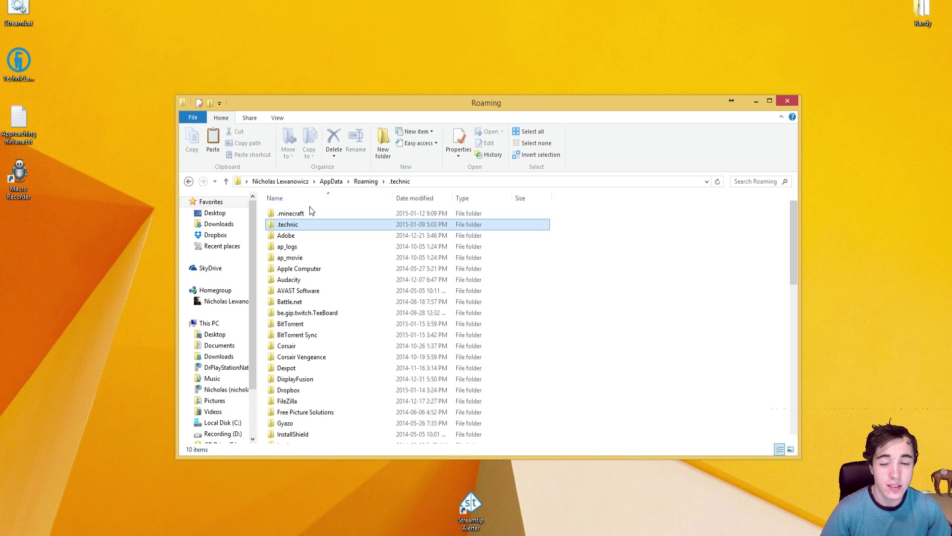
pyautogui.doubleClick(290, 225)
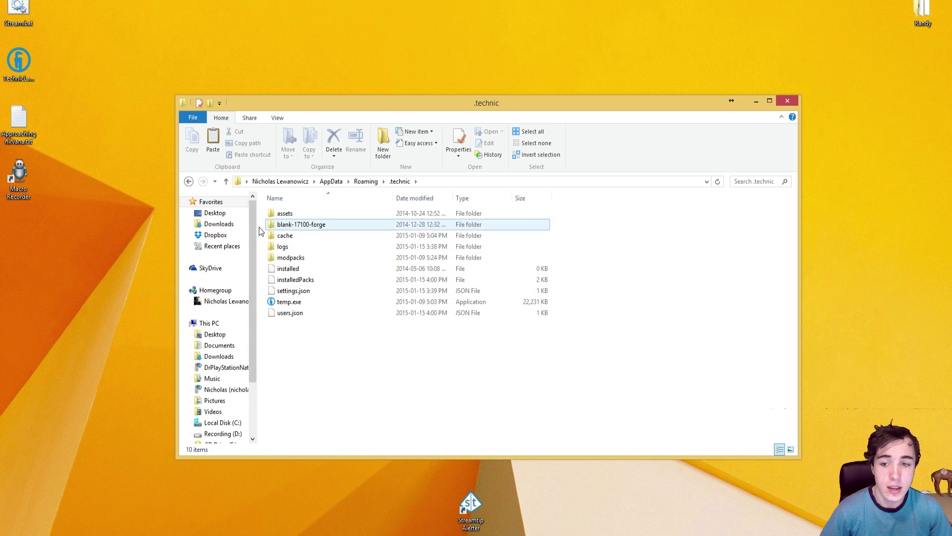
pyautogui.doubleClick(288, 260)
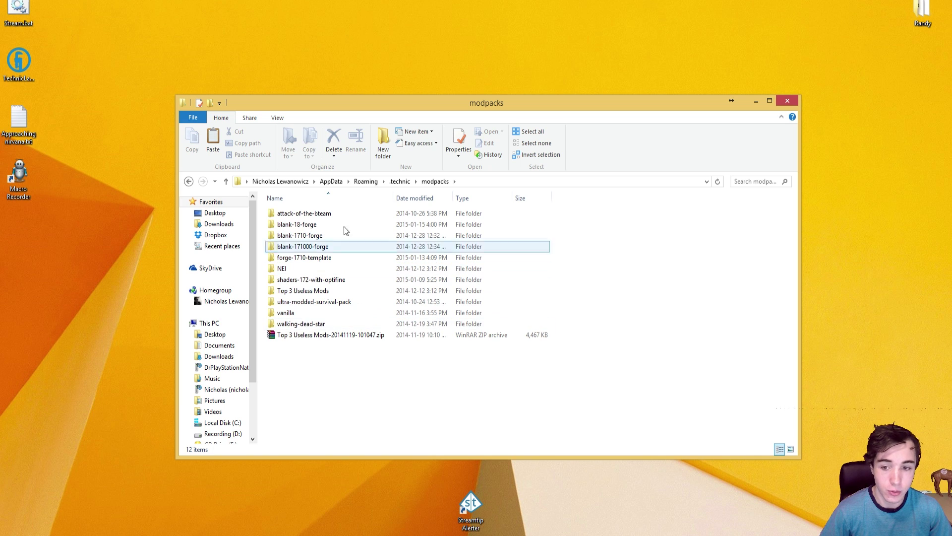
pyautogui.click(296, 226)
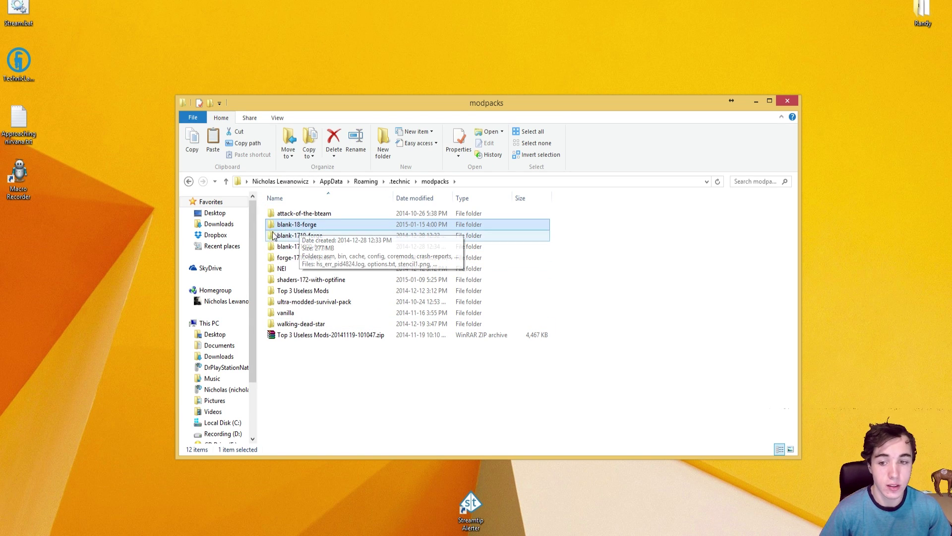
pyautogui.doubleClick(314, 227)
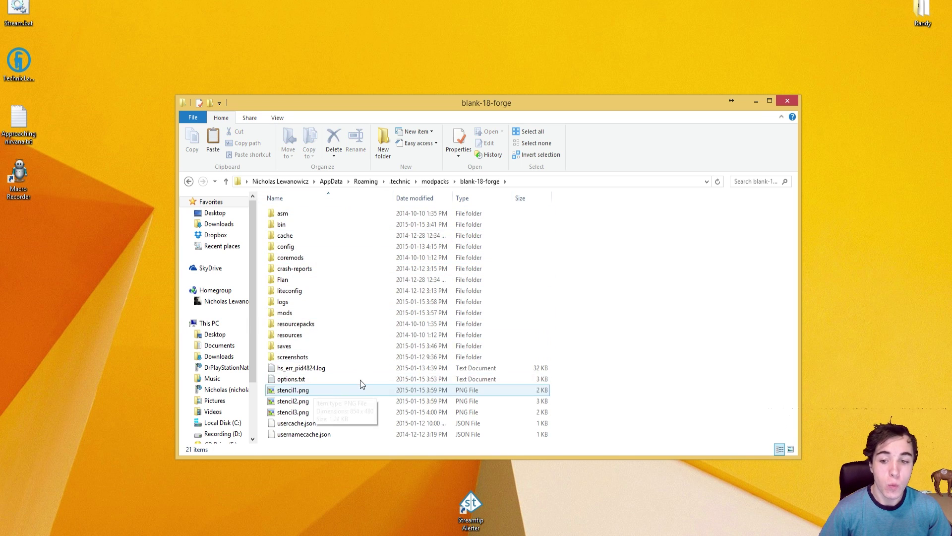
pyautogui.doubleClick(305, 314)
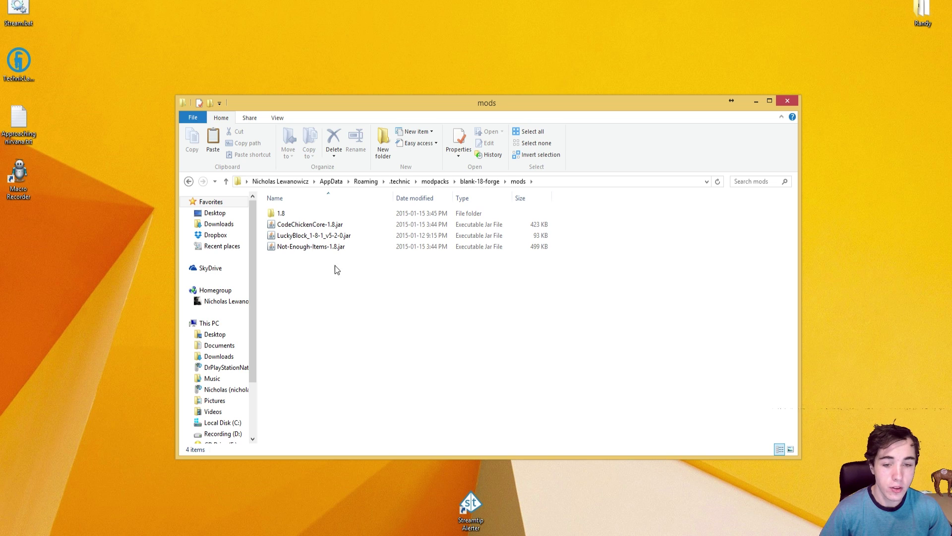
# Place the mods folder window beside the desktop jar files, inspect its 1.8 subfolder, and return to mods.
pyautogui.moveTo(442, 102); pyautogui.dragTo(825, 133)
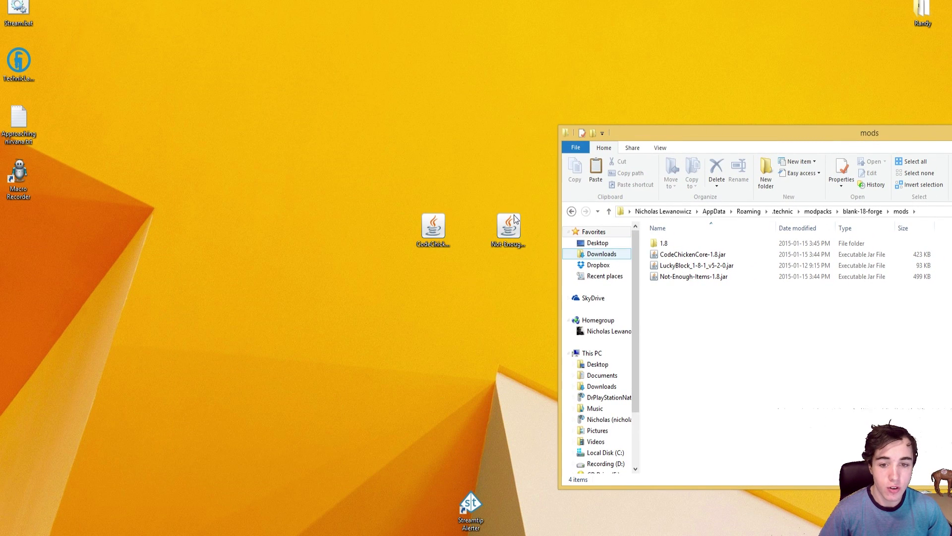
pyautogui.click(716, 355)
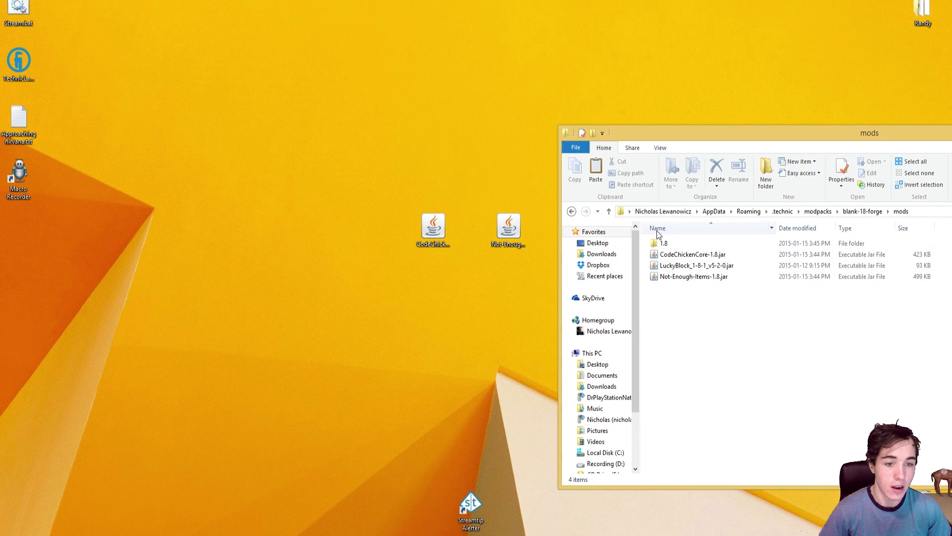
pyautogui.click(667, 252)
pyautogui.click(668, 245)
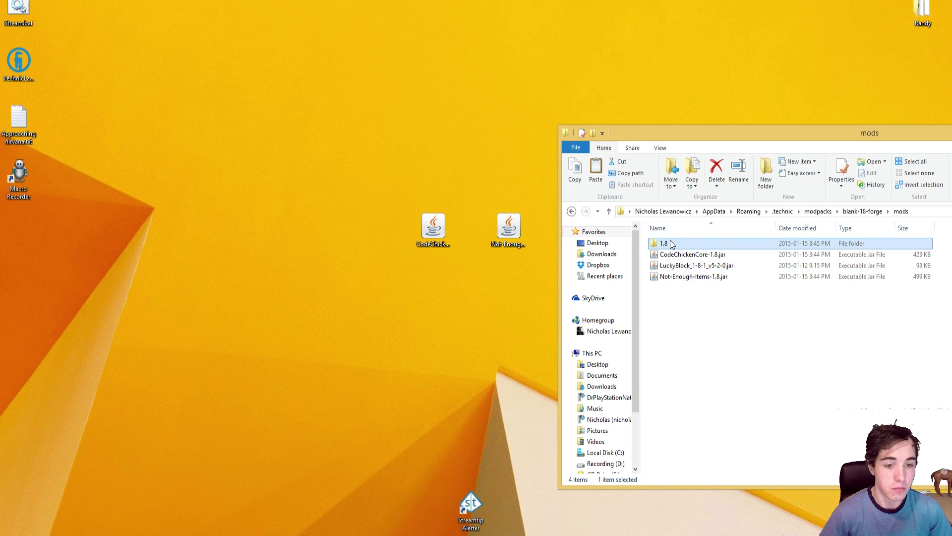
pyautogui.doubleClick(668, 244)
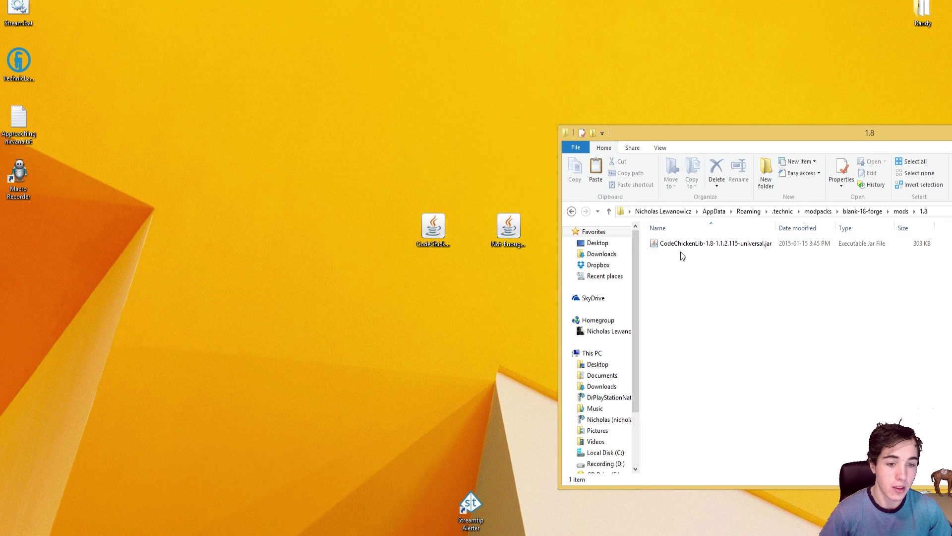
pyautogui.click(903, 214)
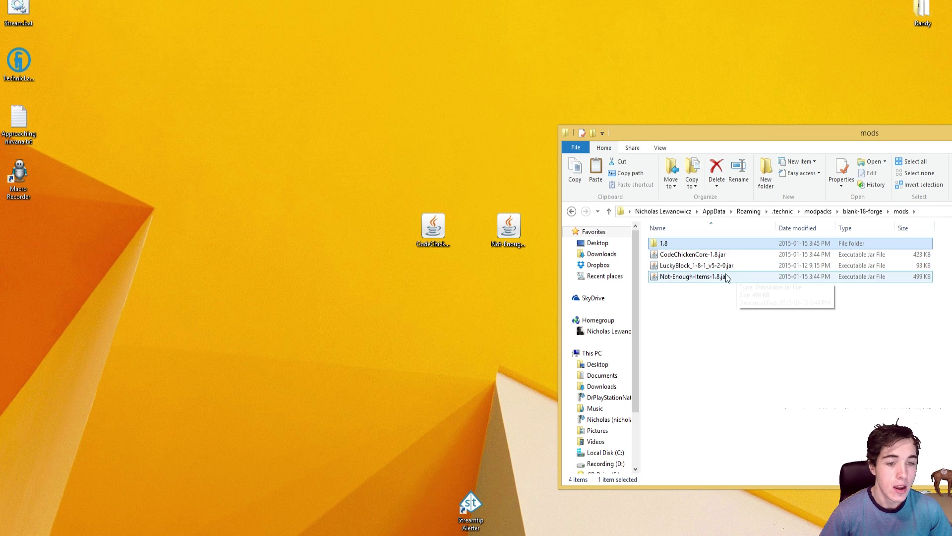
# Centre the mods folder window on the desktop and launch the Forge 1.8 modpack from the Technic launcher.
pyautogui.moveTo(697, 134); pyautogui.dragTo(406, 95)
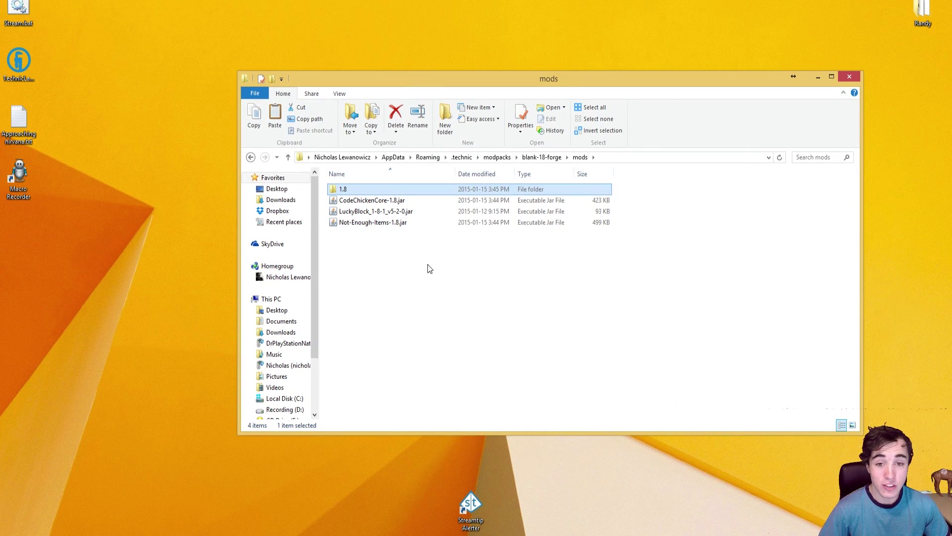
pyautogui.moveTo(470, 90); pyautogui.dragTo(448, 88)
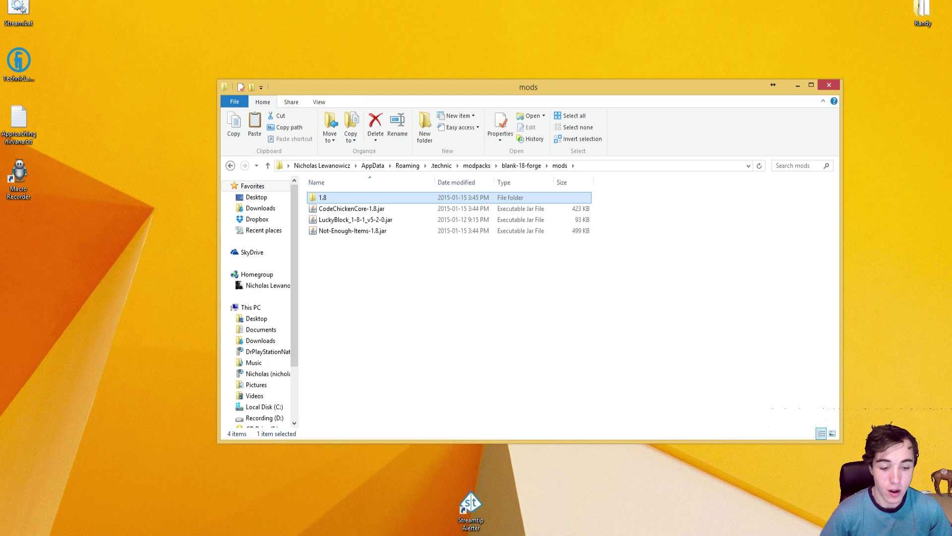
pyautogui.hotkey('alt', 'Tab')
pyautogui.click(736, 411)
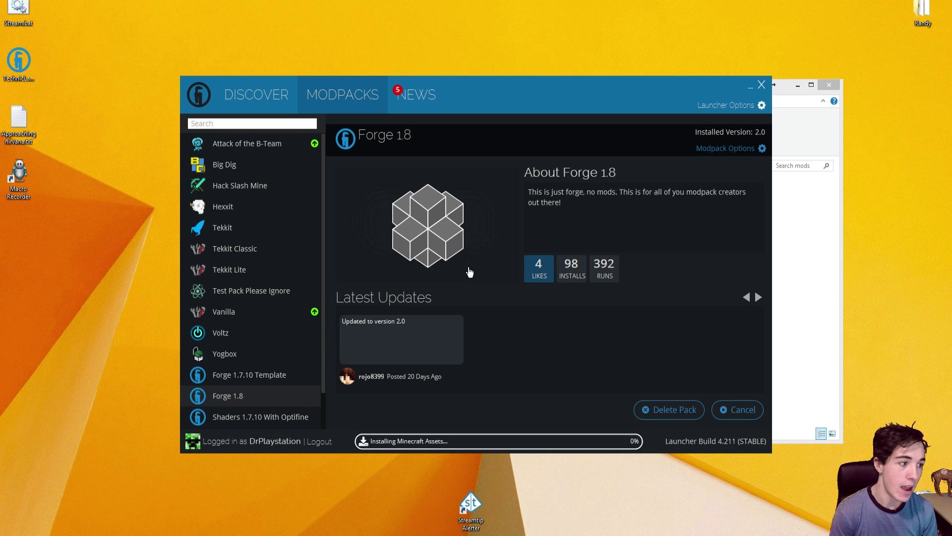
# Bring the mods folder forward, select the LuckyBlock jar to review the installed mods, and return to the launcher.
pyautogui.click(795, 233)
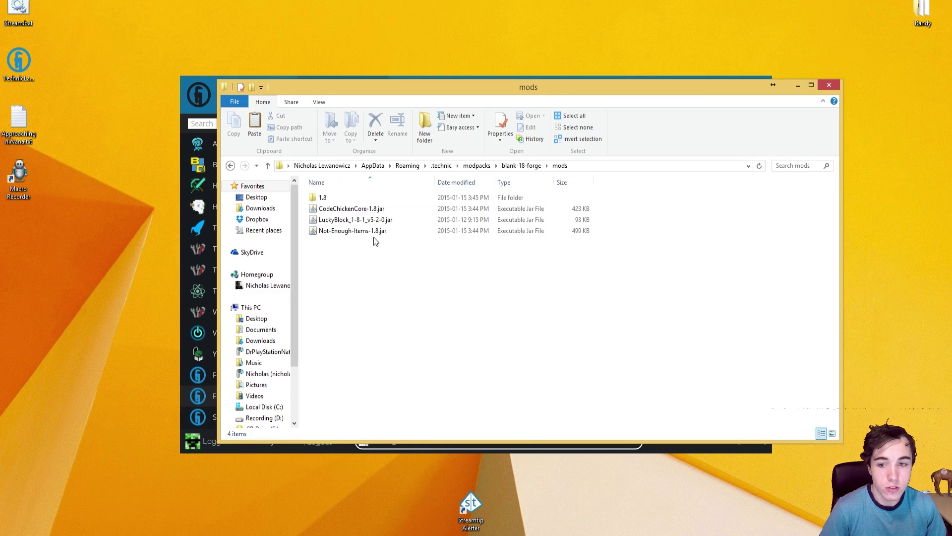
pyautogui.click(337, 219)
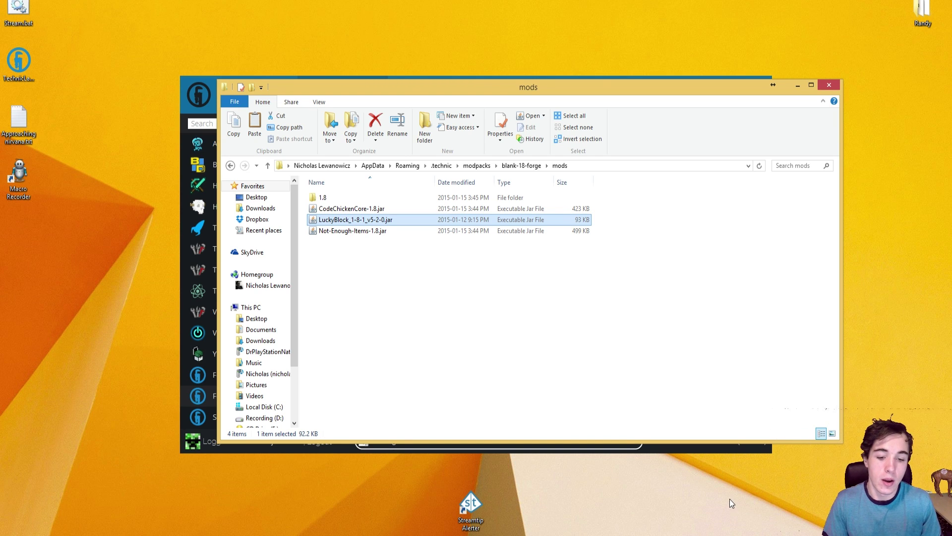
pyautogui.click(700, 451)
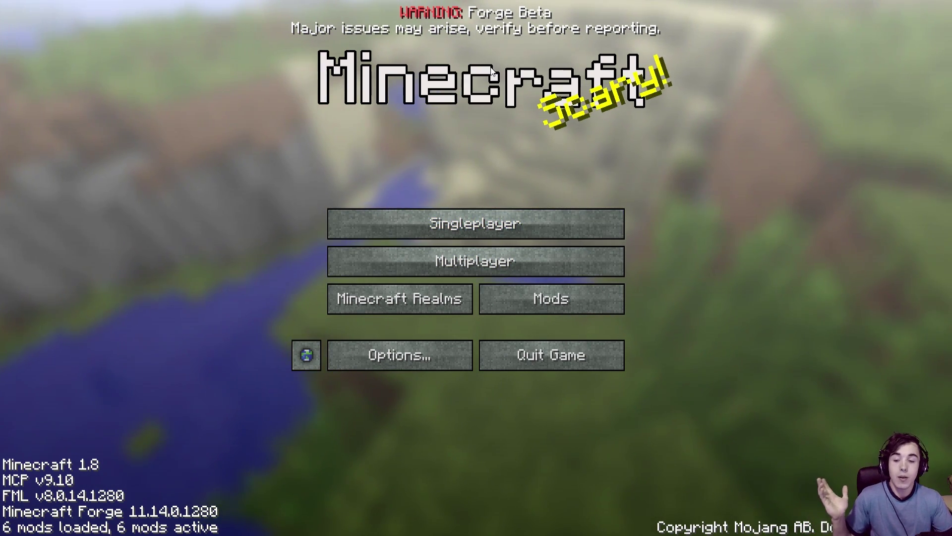
# View the Not Enough Items details in Minecraft's mod list and return to the main menu.
pyautogui.click(566, 305)
pyautogui.click(81, 328)
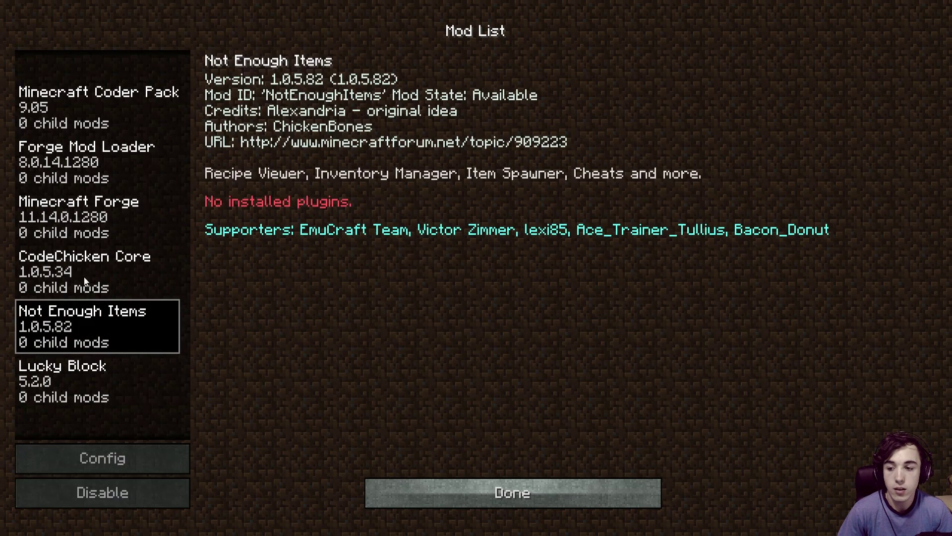
pyautogui.click(439, 492)
# Load the singleplayer world Enchant Plus Mod.
pyautogui.click(400, 220)
pyautogui.click(361, 82)
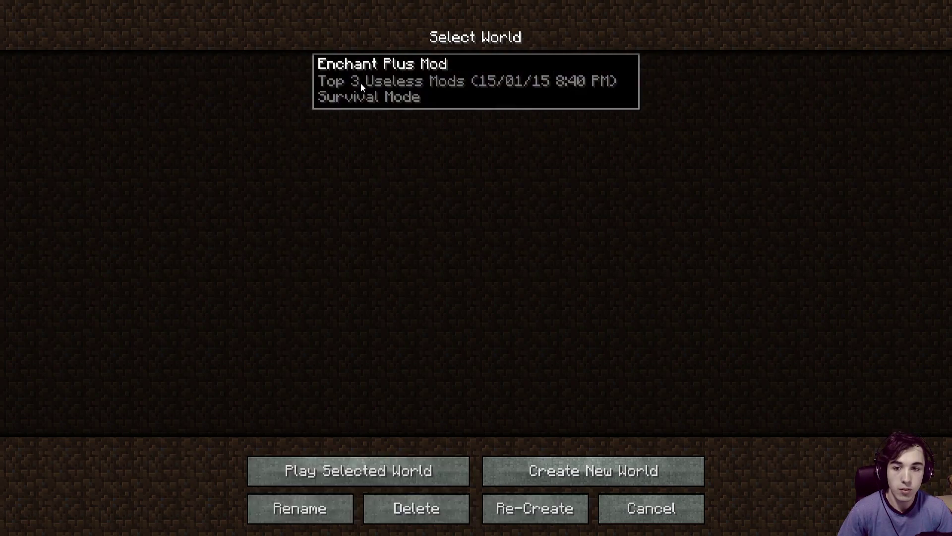
pyautogui.click(361, 82)
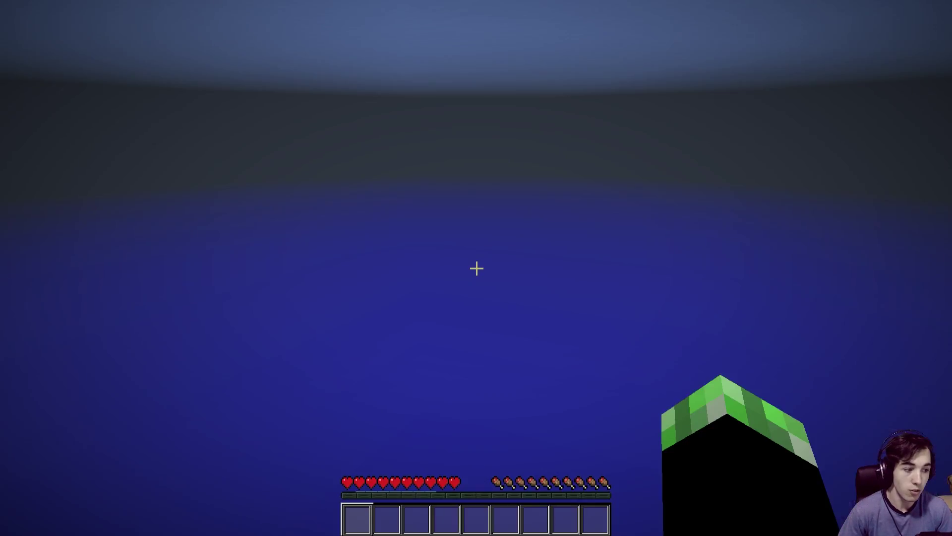
# Open the player inventory and toggle the Not Enough Items overlay off and on several times, leaving it shown.
pyautogui.press('e')
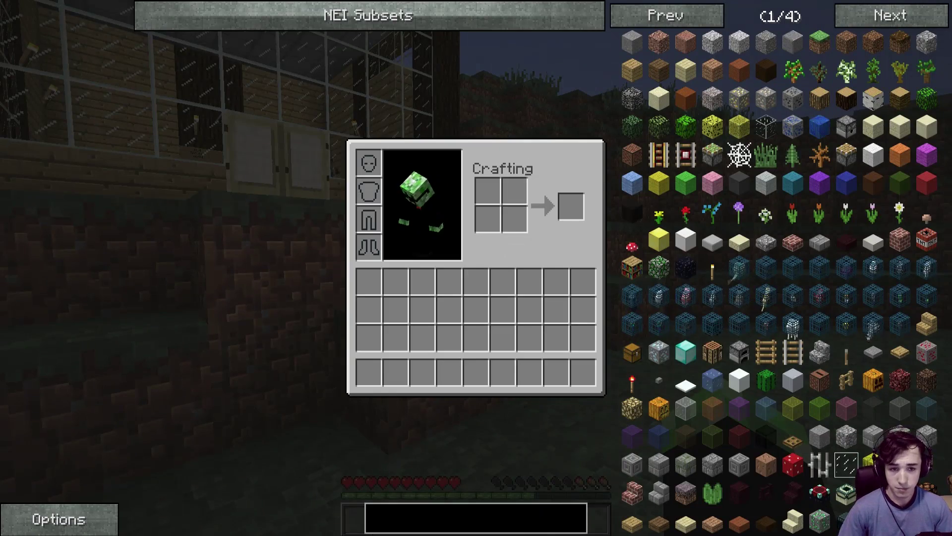
pyautogui.hotkey('ctrl', 'o')
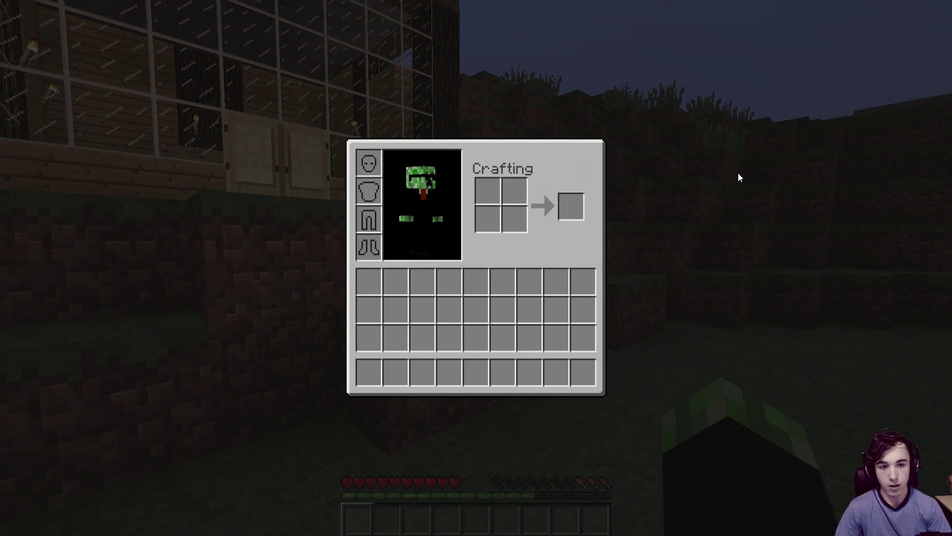
pyautogui.hotkey('ctrl', 'o')
pyautogui.hotkey('ctrl', 'o')
pyautogui.hotkey('ctrl', 'o')
pyautogui.hotkey('ctrl', 'o')
pyautogui.hotkey('ctrl', 'o')
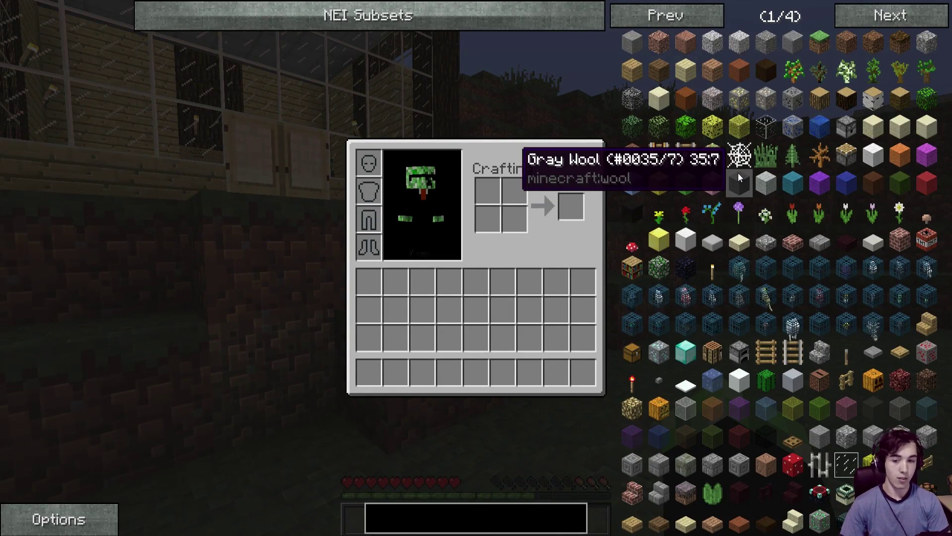
# Browse the Not Enough Items list to its last page and look up the Lucky Block crafting recipe.
pyautogui.scroll(-1, 846, 156)
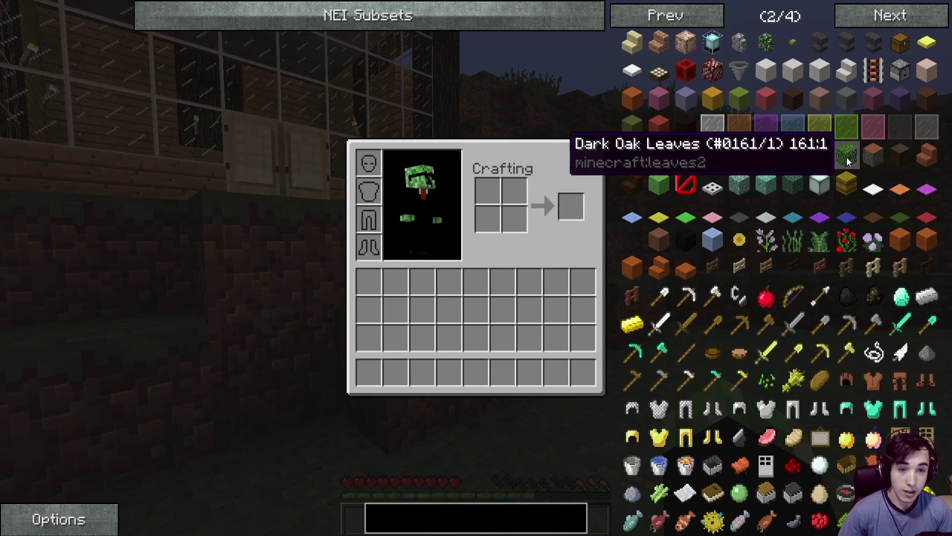
pyautogui.scroll(-2, 846, 157)
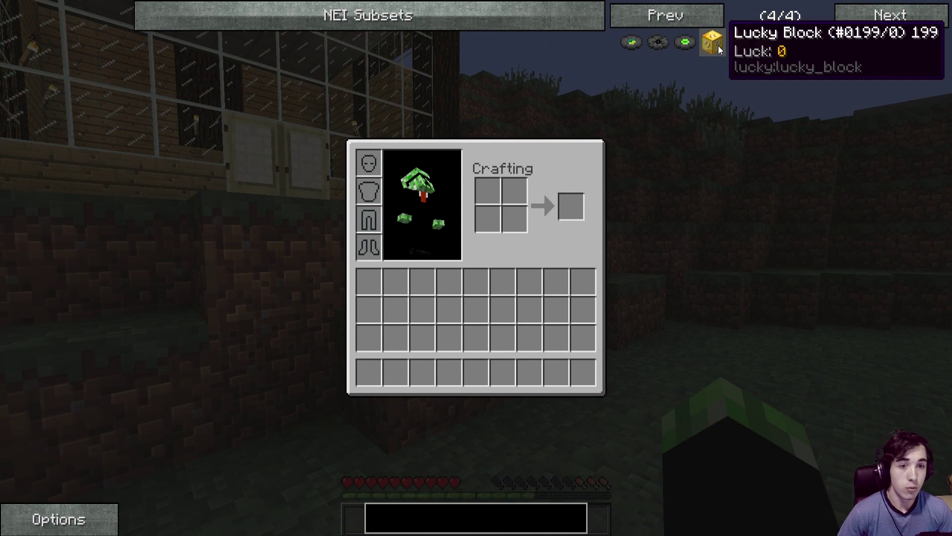
pyautogui.click(717, 46)
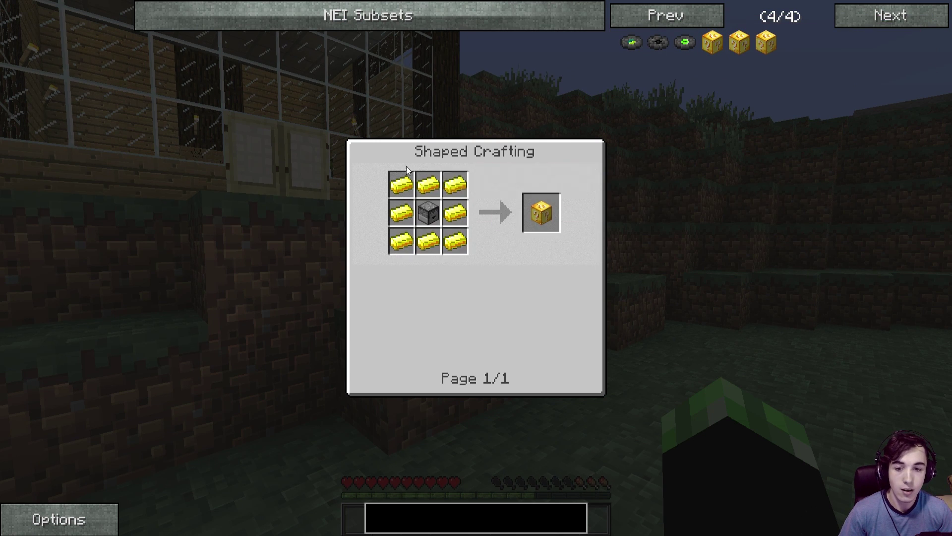
# Look up the recipe of the Lucky Block's centre ingredient, return to the inventory, and open the Not Enough Items options.
pyautogui.click(425, 218)
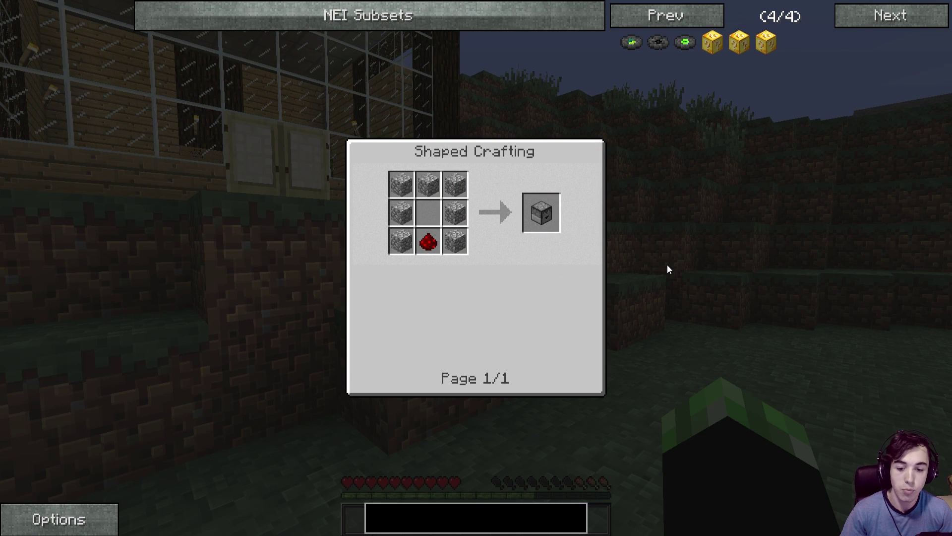
pyautogui.press('Escape')
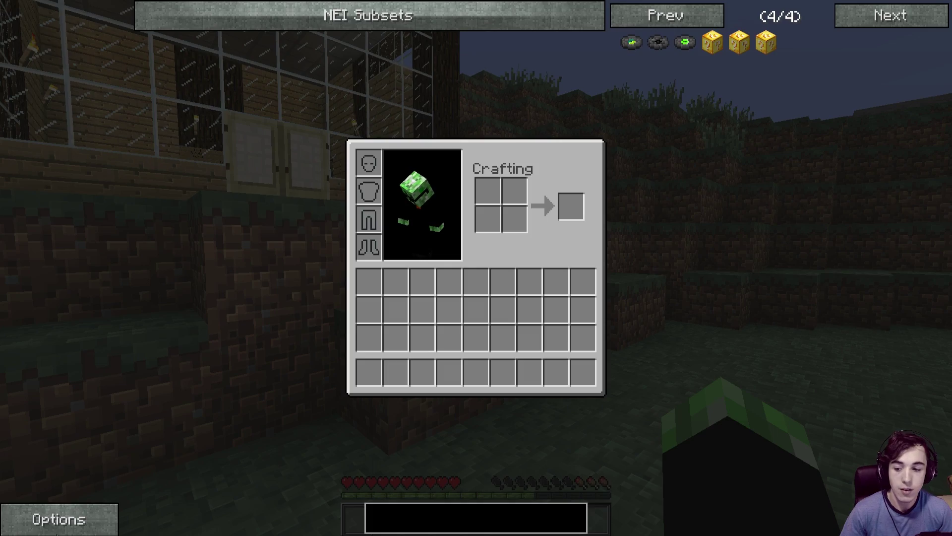
pyautogui.click(58, 518)
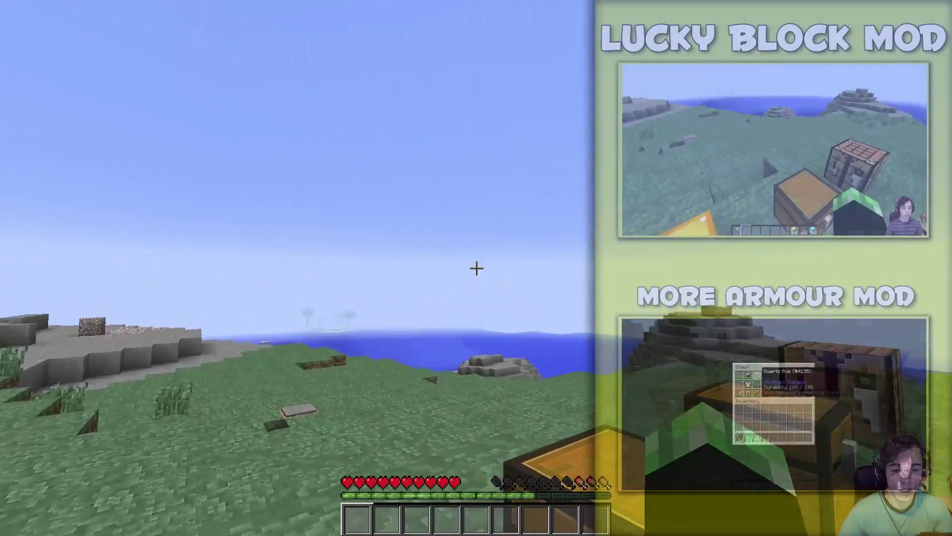